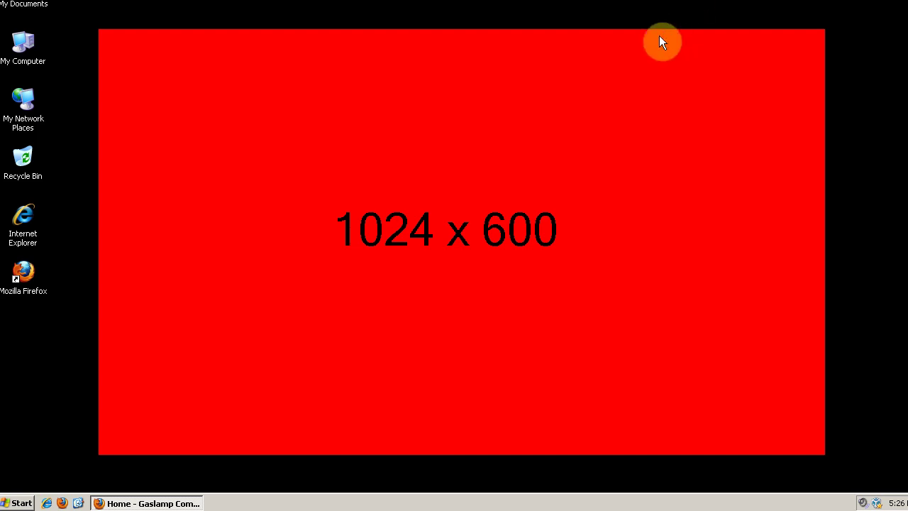
Bring up Gaslamp Computers, visit Services and return home, then focus the address and search fields.
{"action": "left_click", "coordinate": [188, 501]}
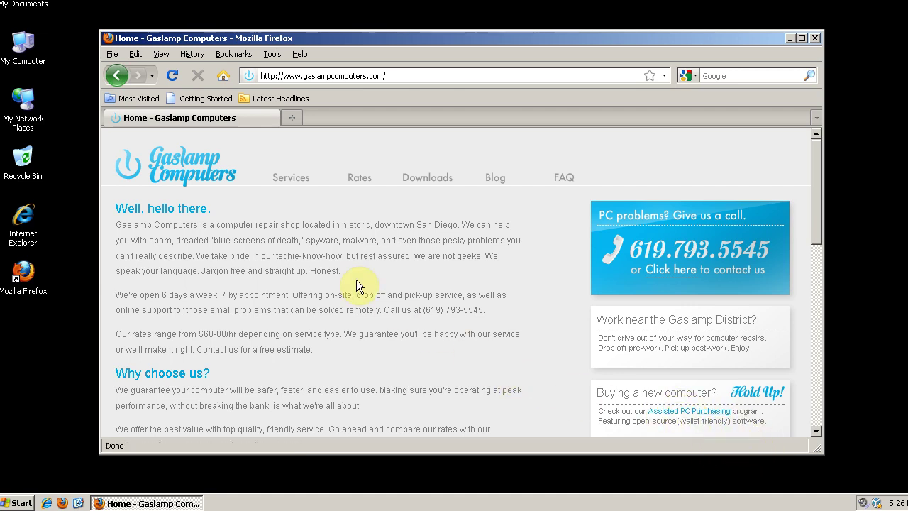
{"action": "left_click", "coordinate": [302, 179]}
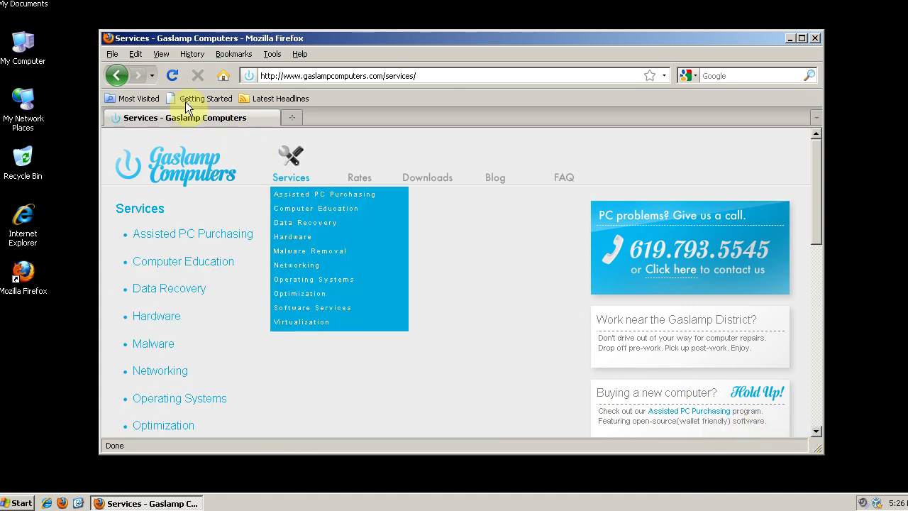
{"action": "left_click", "coordinate": [117, 75]}
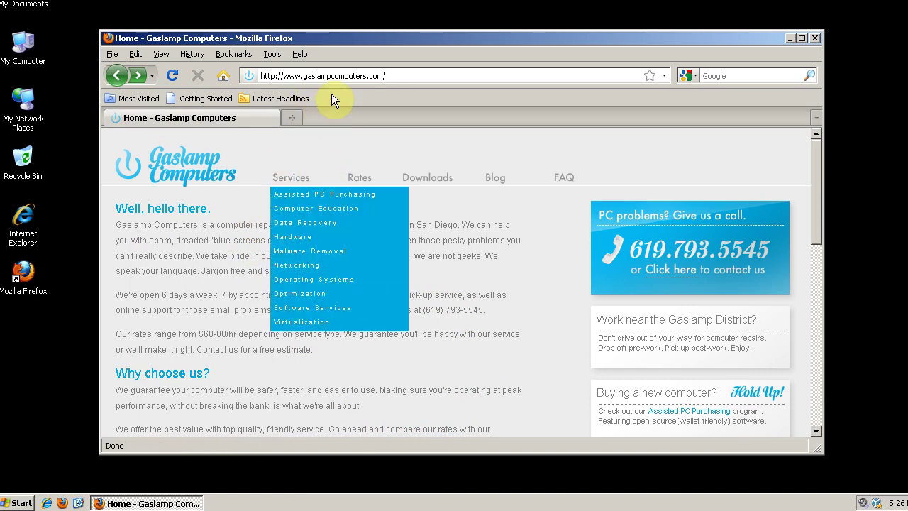
{"action": "left_click", "coordinate": [347, 76]}
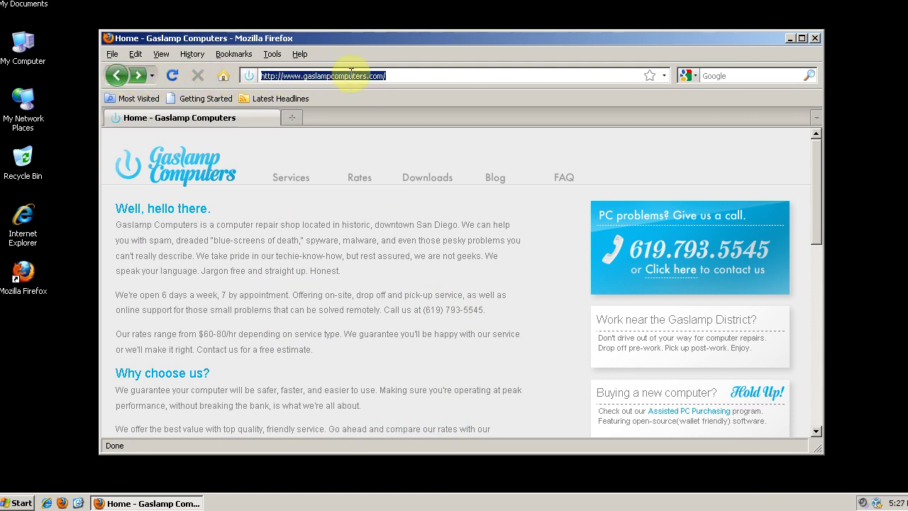
{"action": "left_click", "coordinate": [712, 76]}
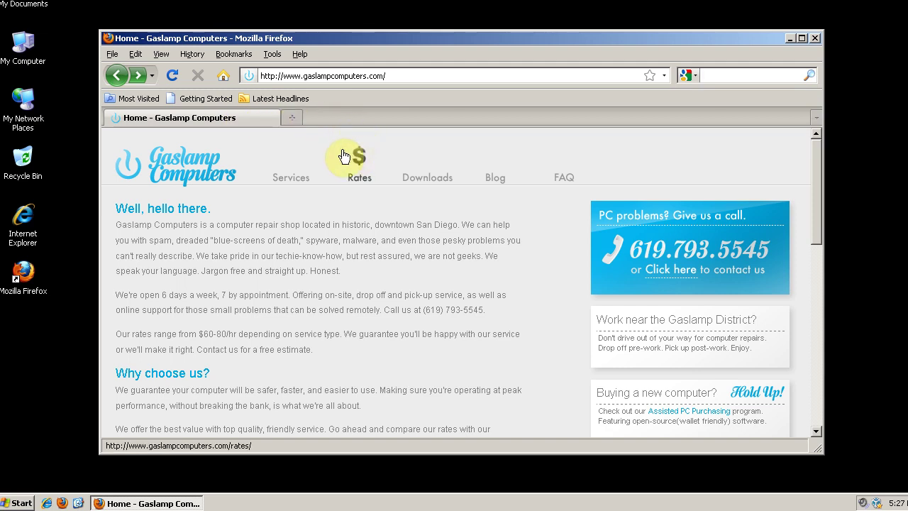
Turn off 'Always show the tab bar' in the Tabs options.
{"action": "left_click", "coordinate": [271, 55]}
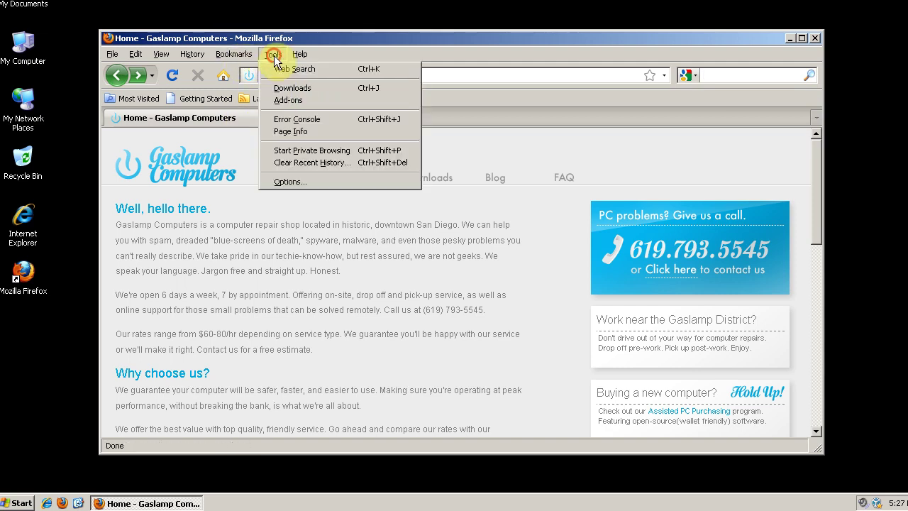
{"action": "left_click", "coordinate": [283, 181]}
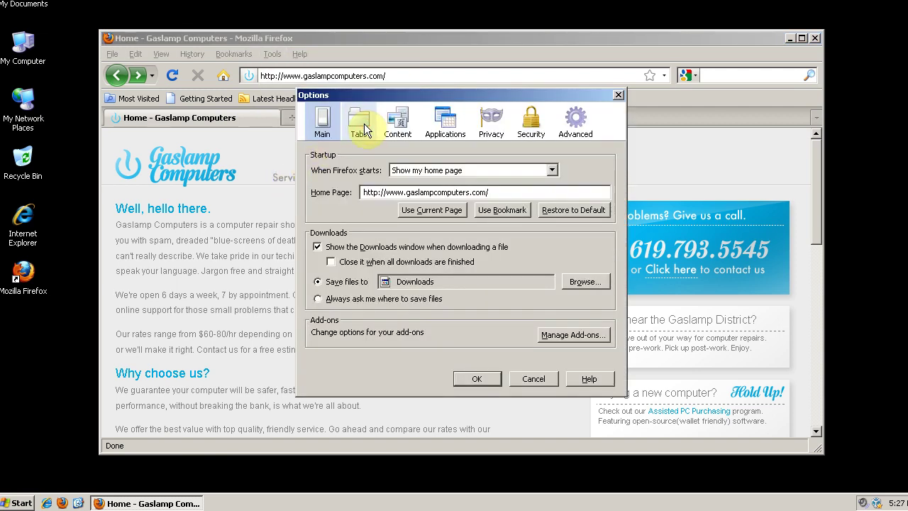
{"action": "left_click", "coordinate": [363, 123]}
{"action": "left_click", "coordinate": [338, 203]}
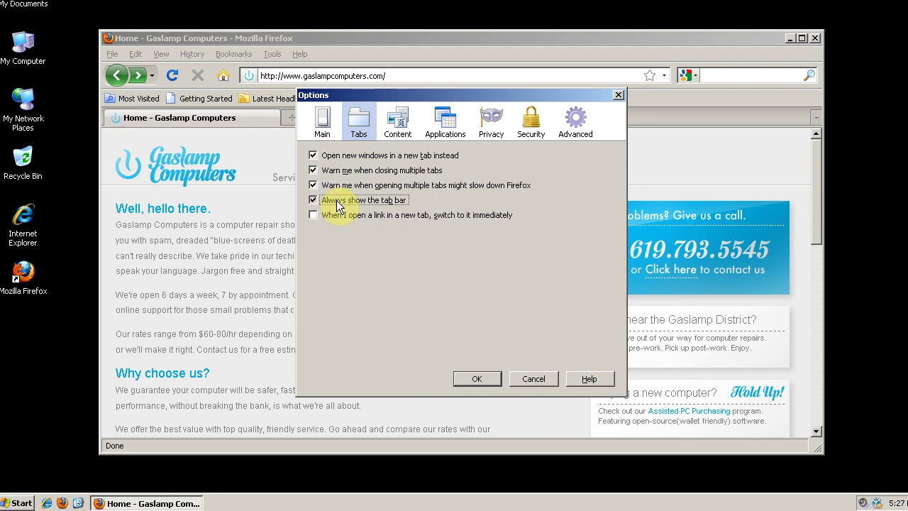
{"action": "left_click", "coordinate": [475, 379]}
Test by opening Services in a background tab, then close that tab.
{"action": "mouse_move", "coordinate": [291, 157]}
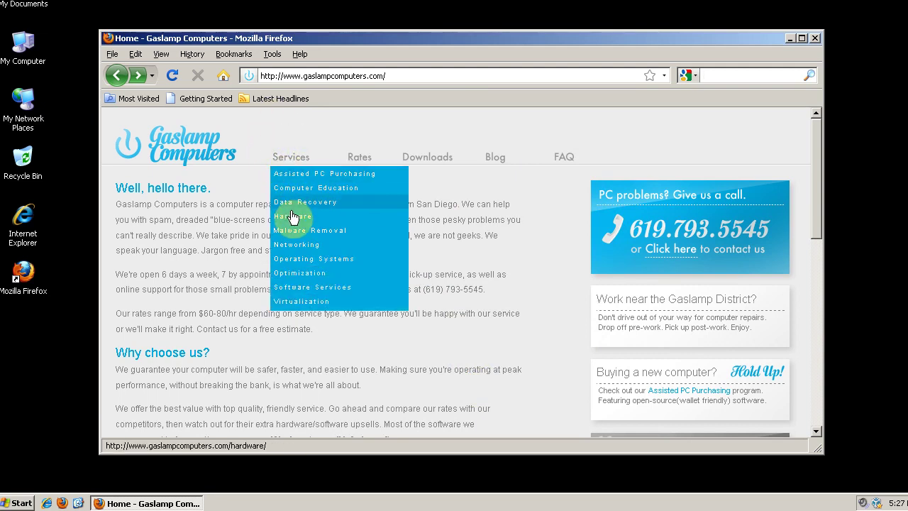
{"action": "middle_click", "coordinate": [292, 153]}
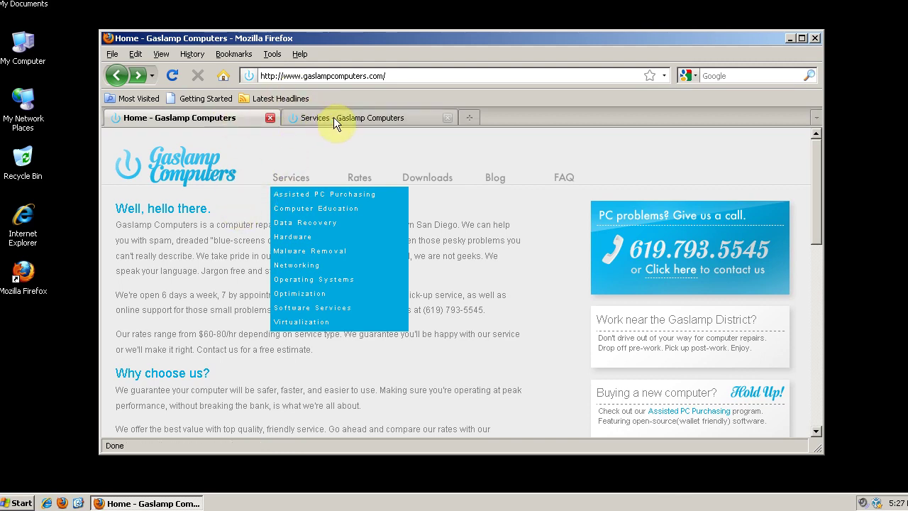
{"action": "left_click", "coordinate": [449, 118]}
{"action": "mouse_move", "coordinate": [345, 125]}
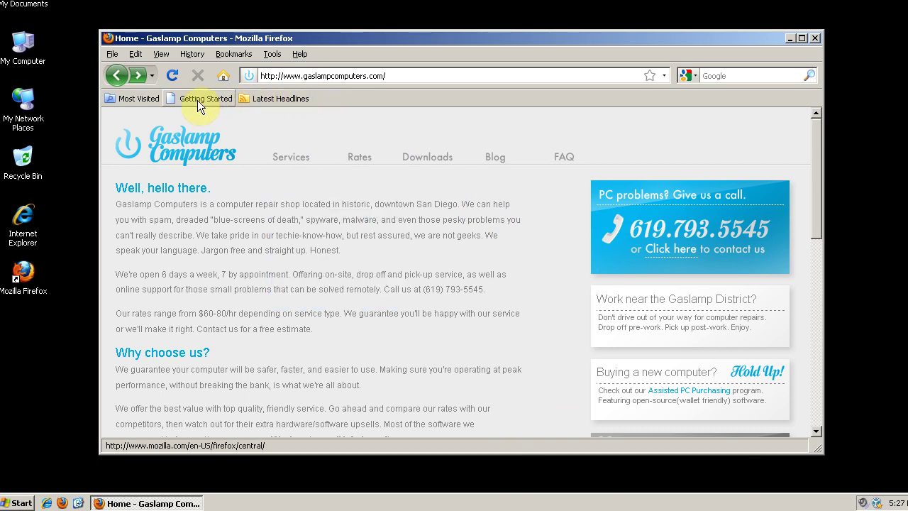
Hide the Bookmarks Toolbar, then open and dismiss the Bookmarks menu.
{"action": "right_click", "coordinate": [340, 95]}
{"action": "right_click", "coordinate": [347, 87]}
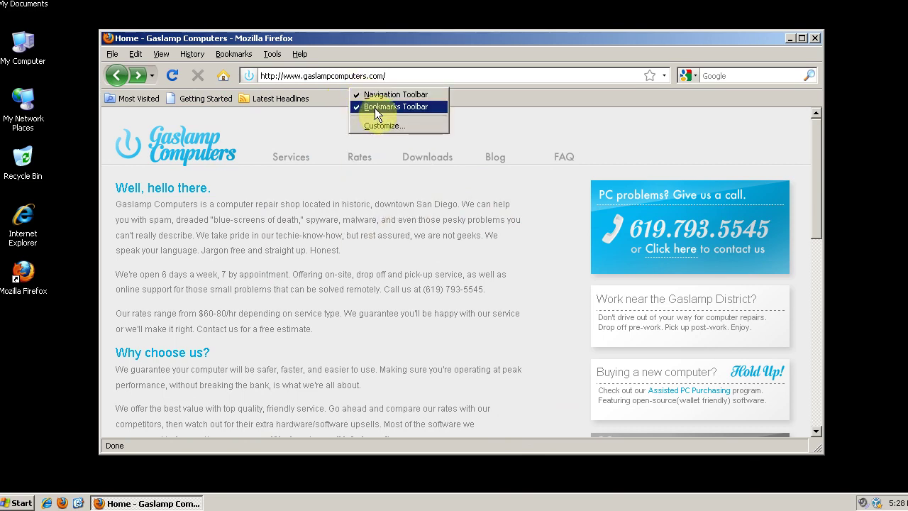
{"action": "left_click", "coordinate": [375, 108]}
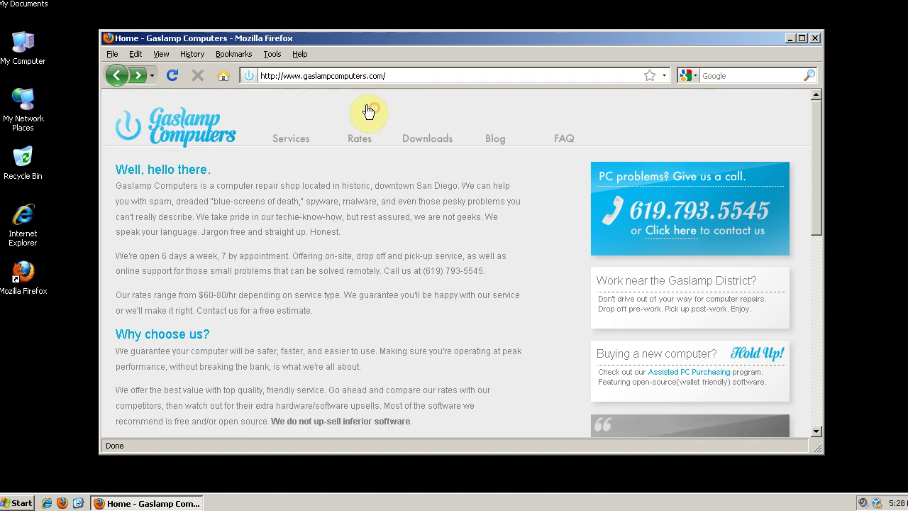
{"action": "left_click", "coordinate": [229, 55]}
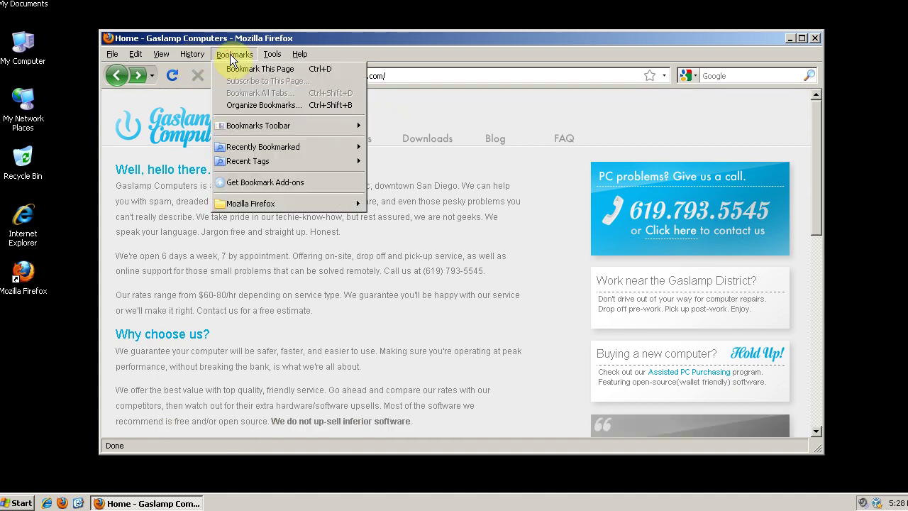
{"action": "left_click", "coordinate": [266, 34]}
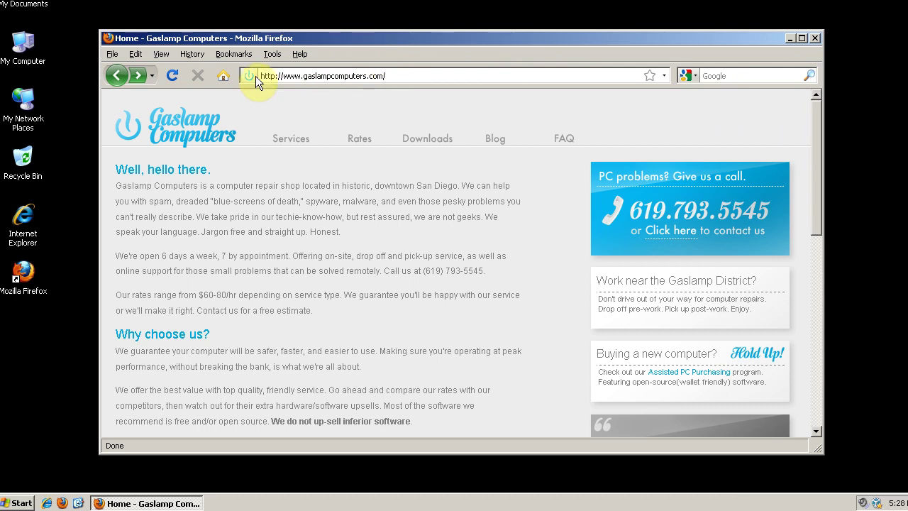
Move Back/Forward, Stop, Home, the address field and the search box into the menu bar row.
{"action": "right_click", "coordinate": [449, 56]}
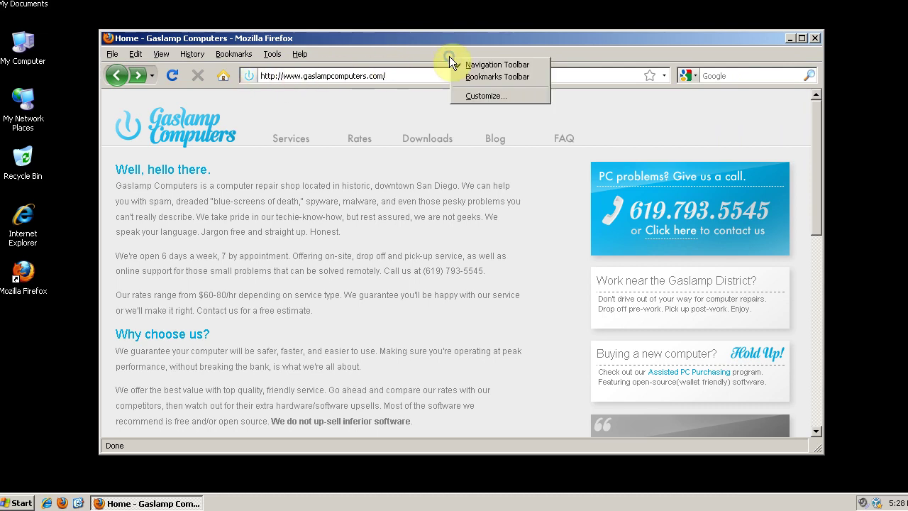
{"action": "left_click", "coordinate": [480, 97]}
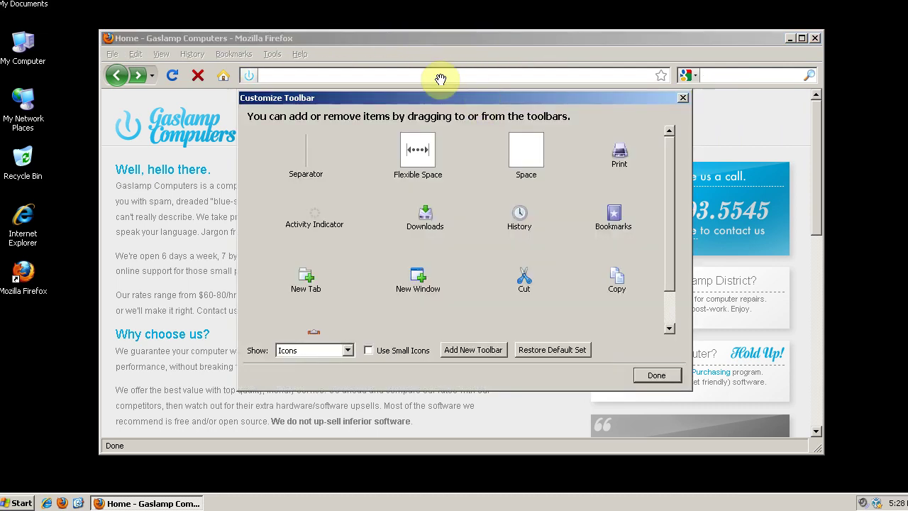
{"action": "mouse_move", "coordinate": [121, 78]}
{"action": "left_mouse_down"}
{"action": "mouse_move", "coordinate": [314, 68]}
{"action": "mouse_move", "coordinate": [333, 62]}
{"action": "mouse_move", "coordinate": [324, 55]}
{"action": "mouse_move", "coordinate": [237, 75]}
{"action": "mouse_move", "coordinate": [383, 62]}
{"action": "mouse_move", "coordinate": [114, 81]}
{"action": "mouse_move", "coordinate": [419, 55]}
{"action": "mouse_move", "coordinate": [382, 61]}
{"action": "left_mouse_up"}
{"action": "left_click_drag", "start_coordinate": [110, 81], "coordinate": [410, 51]}
{"action": "left_click_drag", "start_coordinate": [118, 81], "coordinate": [434, 61]}
{"action": "left_click_drag", "start_coordinate": [121, 75], "coordinate": [809, 61]}
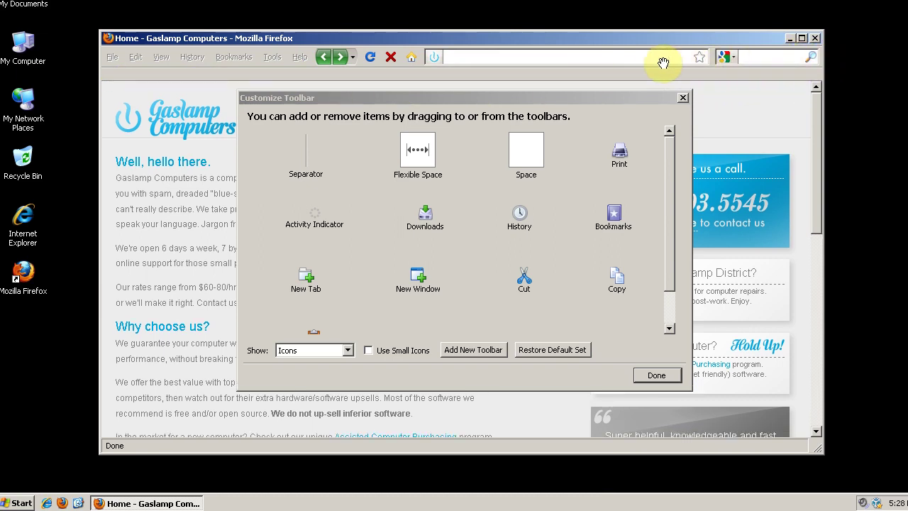
{"action": "left_click", "coordinate": [656, 376]}
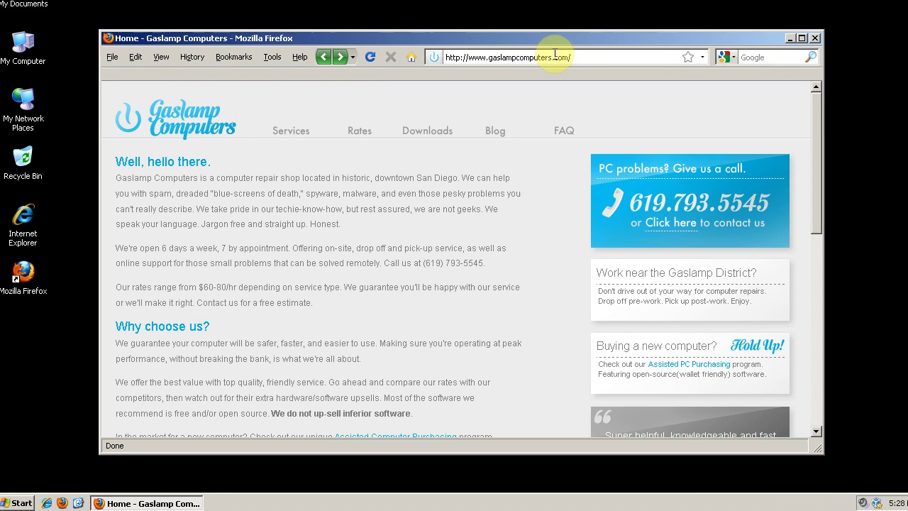
Hide the empty bookmarks row, add a Bookmarks button to the merged toolbar, and open it.
{"action": "right_click", "coordinate": [380, 74]}
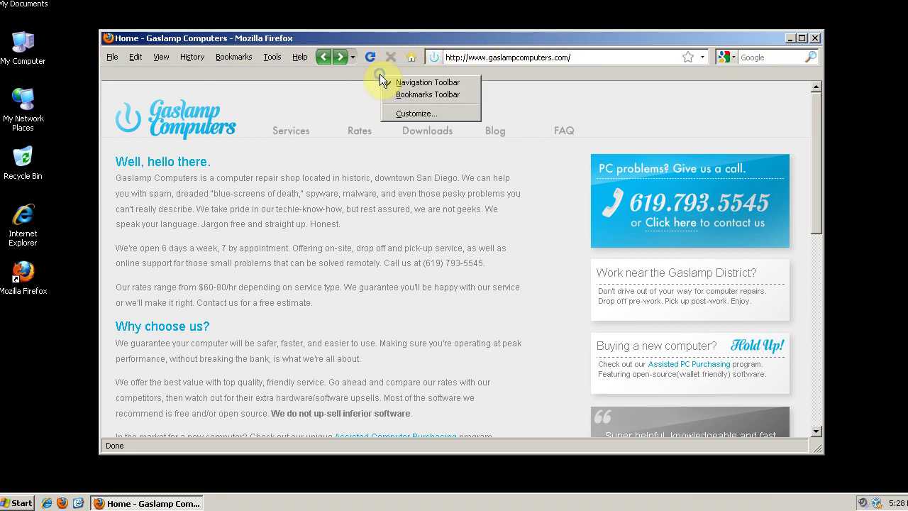
{"action": "left_click", "coordinate": [436, 93]}
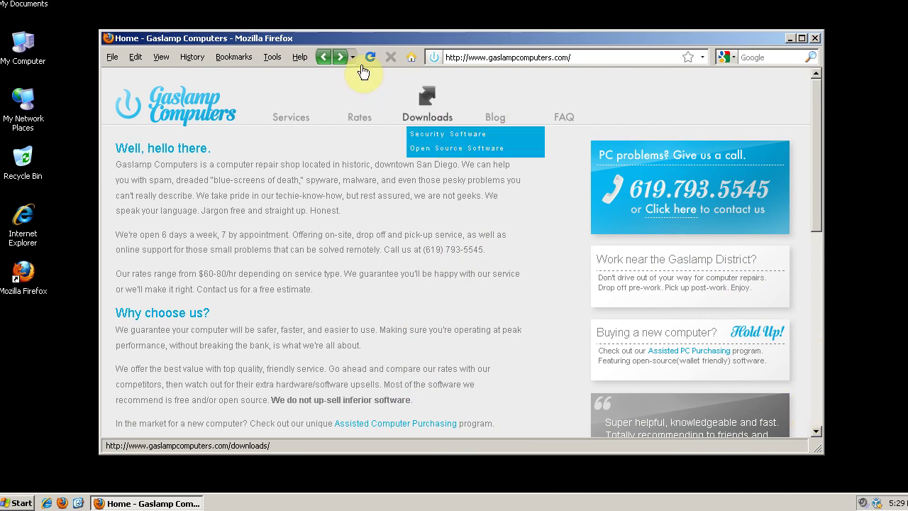
{"action": "right_click", "coordinate": [424, 52]}
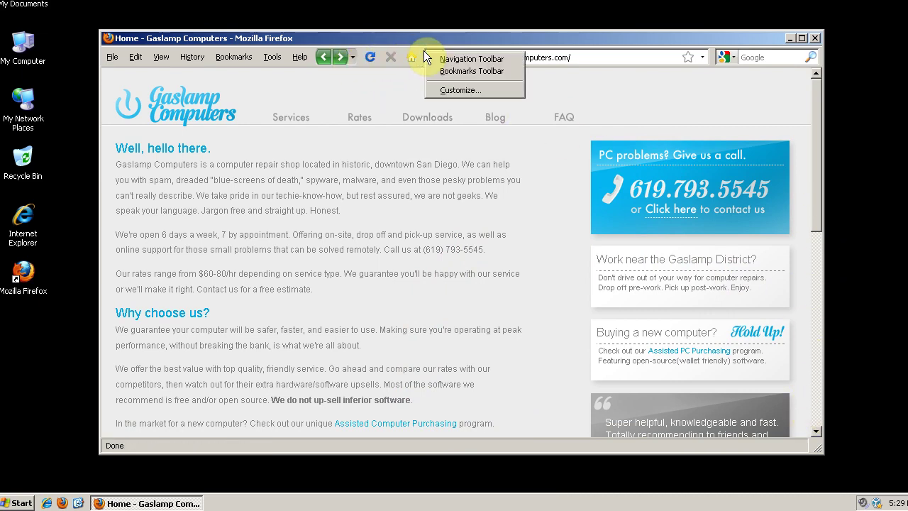
{"action": "left_click", "coordinate": [456, 90]}
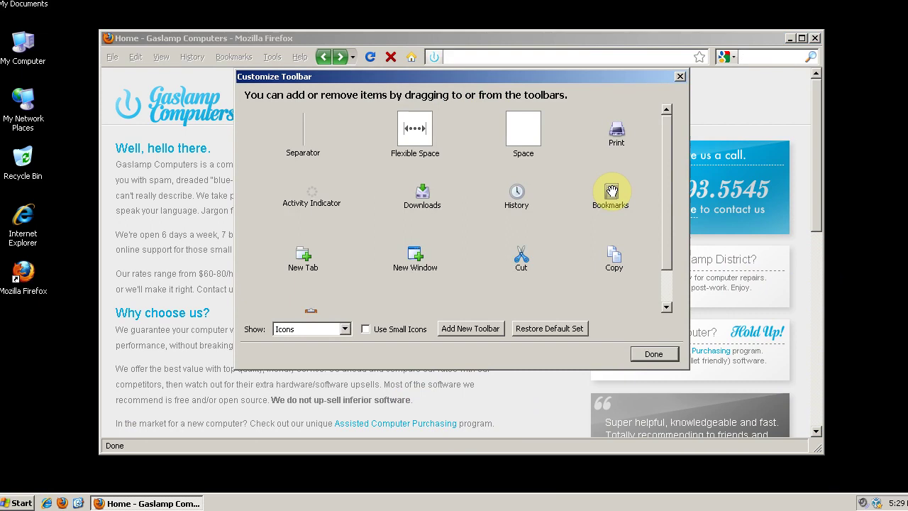
{"action": "mouse_move", "coordinate": [609, 197]}
{"action": "left_mouse_down"}
{"action": "mouse_move", "coordinate": [490, 126]}
{"action": "mouse_move", "coordinate": [425, 62]}
{"action": "mouse_move", "coordinate": [383, 62]}
{"action": "mouse_move", "coordinate": [429, 61]}
{"action": "mouse_move", "coordinate": [419, 61]}
{"action": "left_mouse_up"}
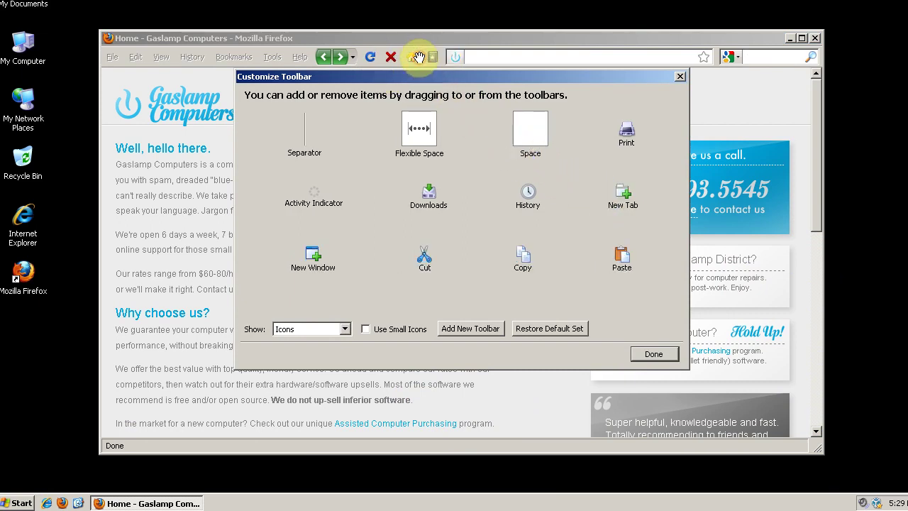
{"action": "left_click", "coordinate": [660, 358]}
{"action": "left_click", "coordinate": [433, 57]}
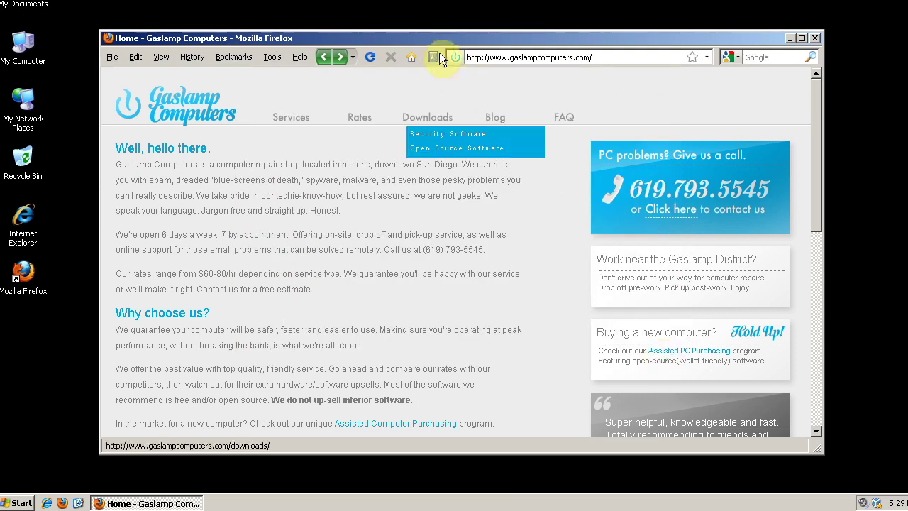
{"action": "left_click", "coordinate": [432, 57]}
{"action": "left_click", "coordinate": [432, 57]}
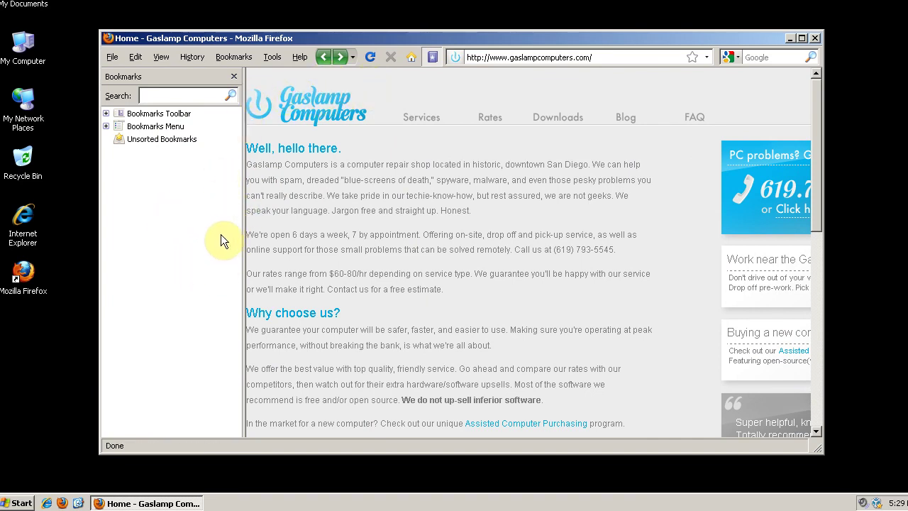
{"action": "mouse_move", "coordinate": [567, 105]}
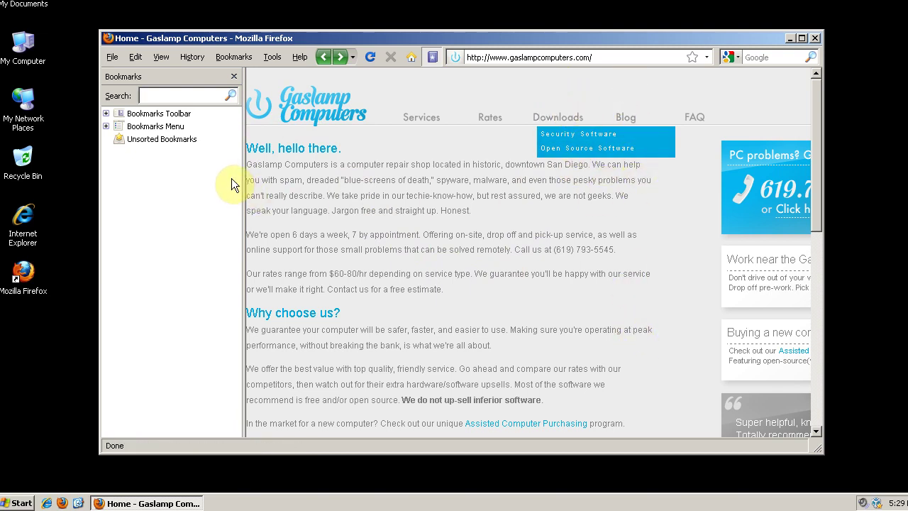
{"action": "left_click", "coordinate": [173, 234]}
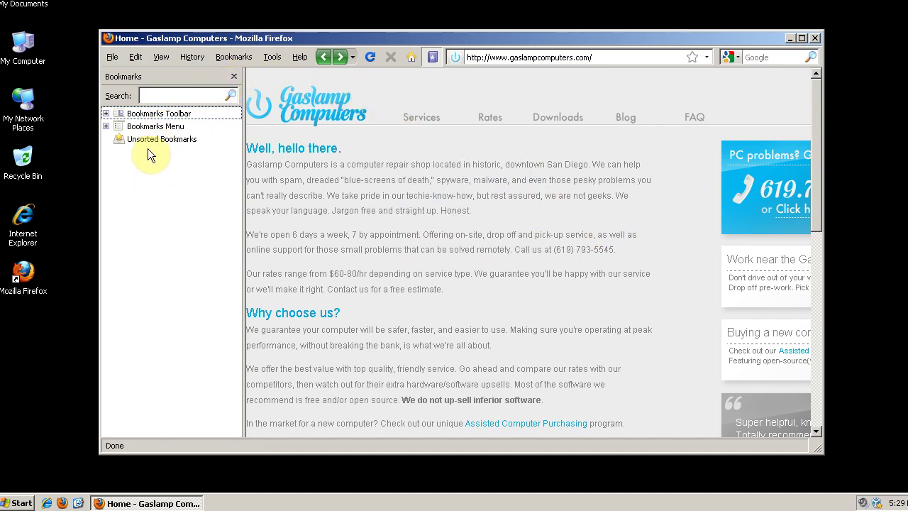
{"action": "left_click", "coordinate": [233, 76]}
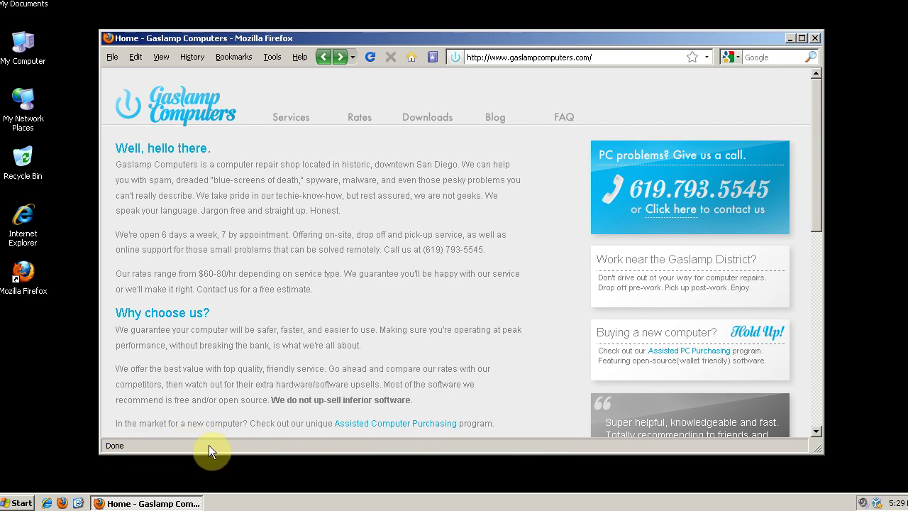
Hide the status bar and select the last visible line, 'Located at the southern end'.
{"action": "left_click", "coordinate": [159, 56]}
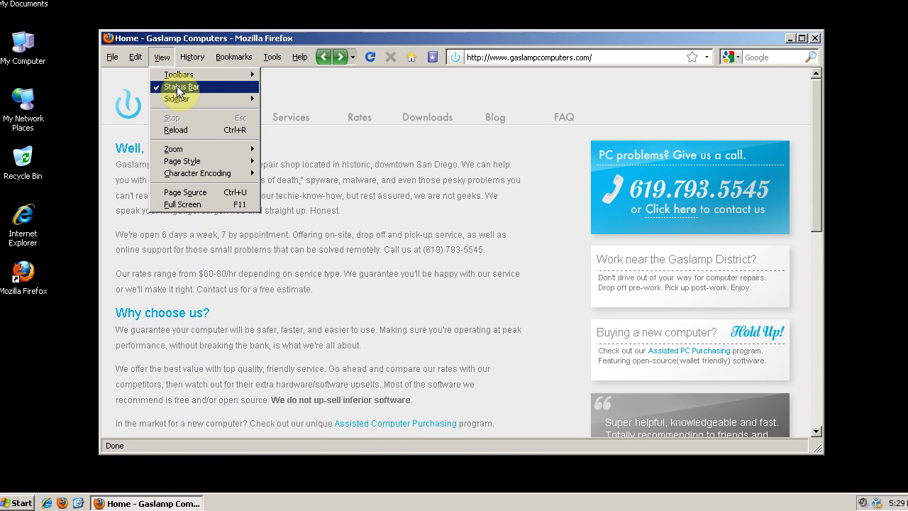
{"action": "left_click", "coordinate": [178, 88]}
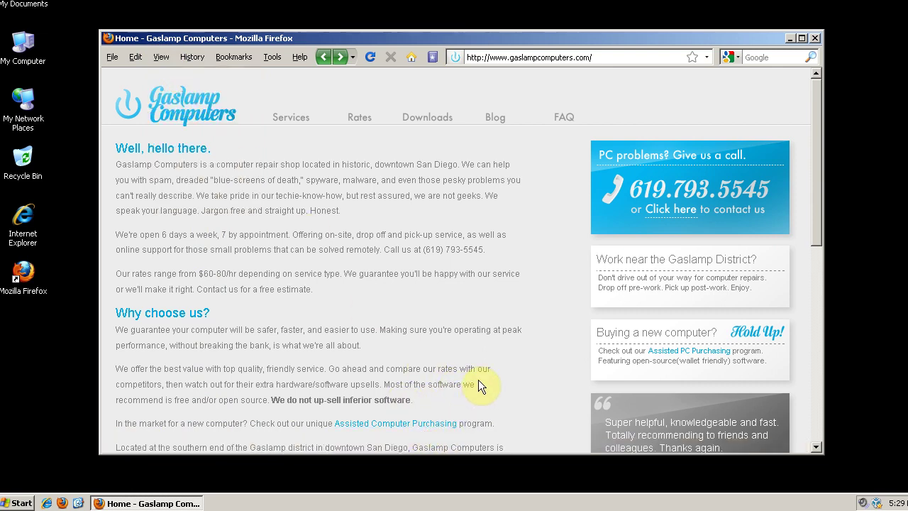
{"action": "mouse_move", "coordinate": [427, 117]}
{"action": "left_click", "coordinate": [110, 448]}
{"action": "triple_click", "coordinate": [110, 447]}
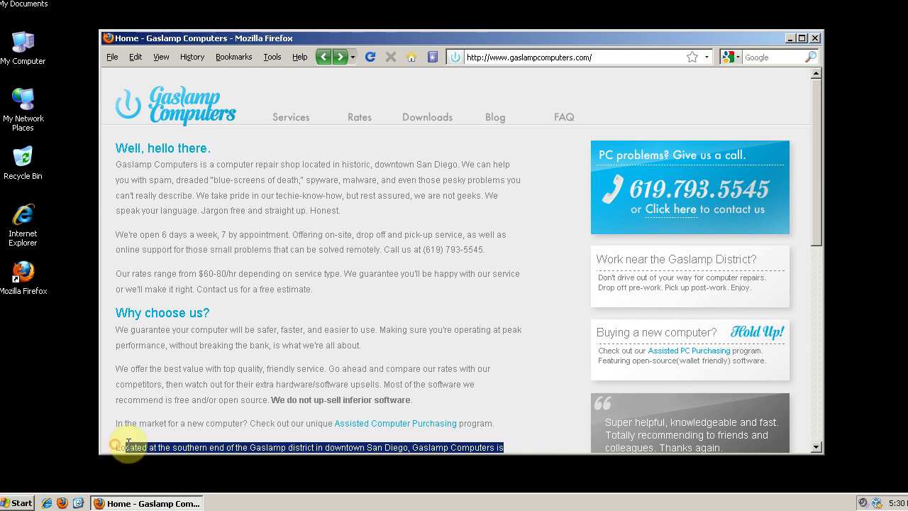
{"action": "left_click", "coordinate": [128, 444]}
{"action": "triple_click", "coordinate": [128, 444]}
{"action": "left_click_drag", "start_coordinate": [128, 443], "coordinate": [117, 441]}
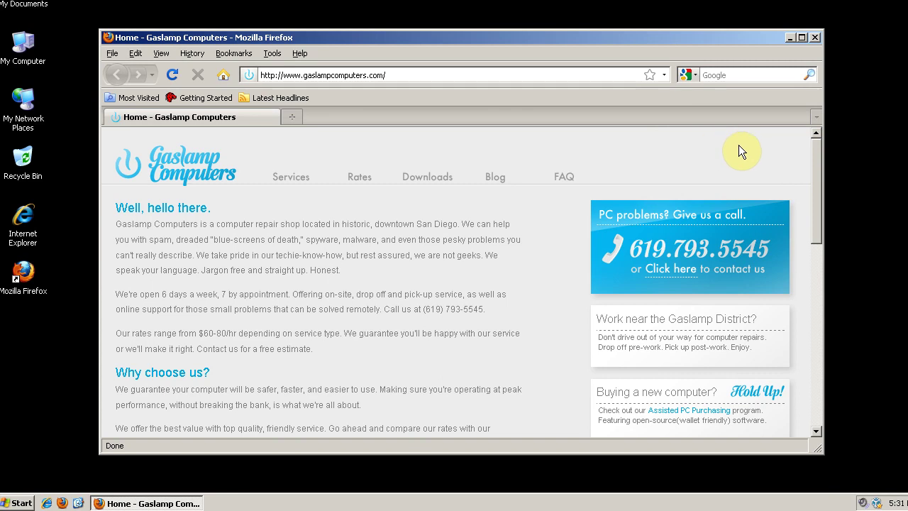
{"action": "key", "text": "ctrl+a"}
{"action": "left_click", "coordinate": [127, 426]}
{"action": "left_click_drag", "start_coordinate": [117, 427], "coordinate": [543, 426]}
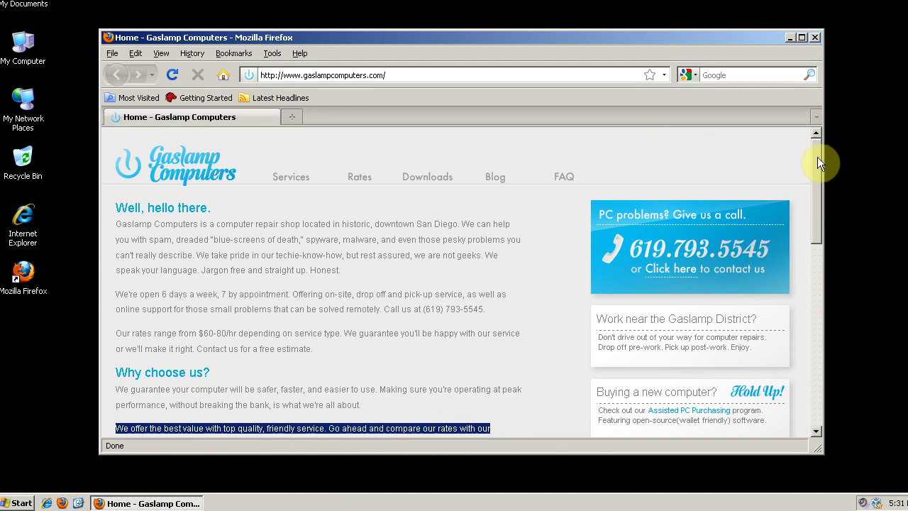
{"action": "left_click_drag", "start_coordinate": [818, 157], "coordinate": [822, 185]}
{"action": "left_click", "coordinate": [333, 352]}
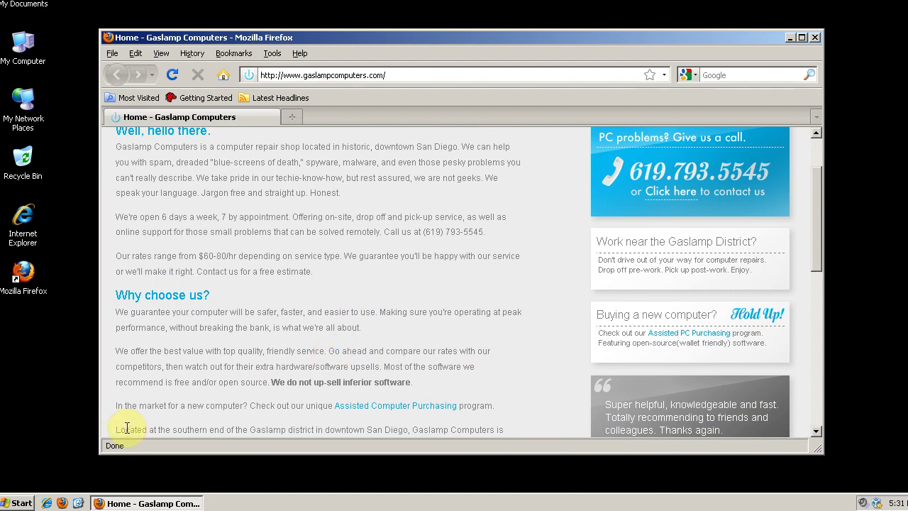
{"action": "left_click_drag", "start_coordinate": [127, 428], "coordinate": [511, 428]}
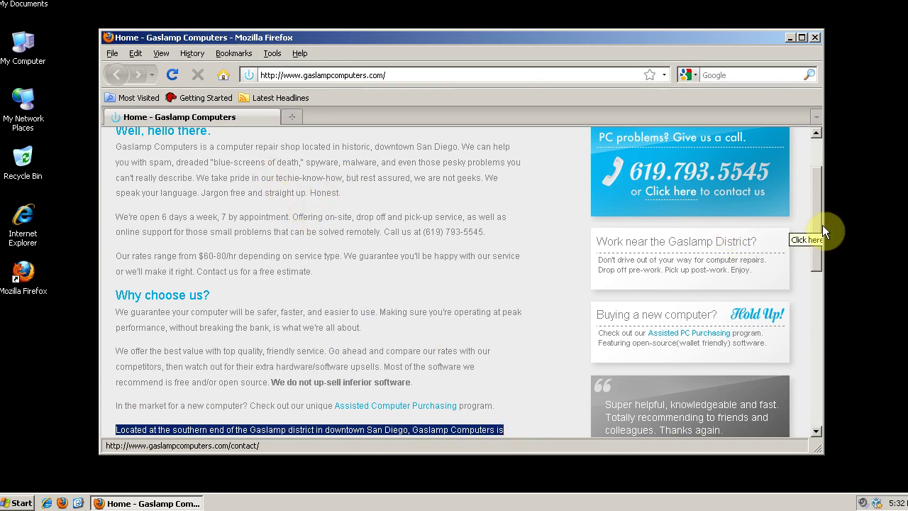
{"action": "left_click_drag", "start_coordinate": [817, 235], "coordinate": [821, 196]}
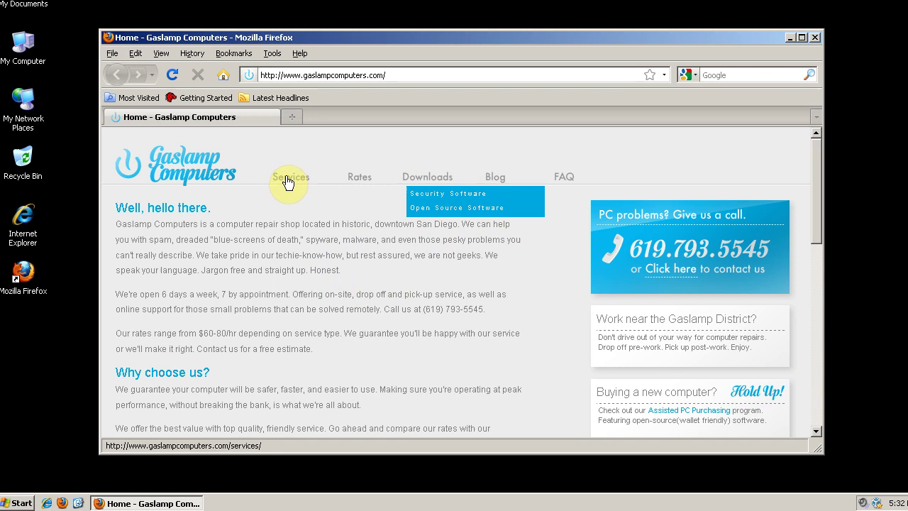
{"action": "mouse_move", "coordinate": [287, 182]}
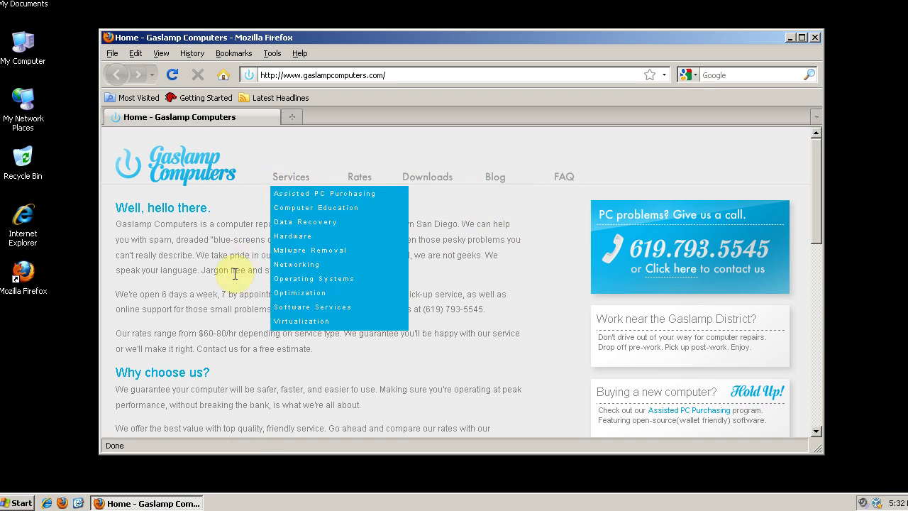